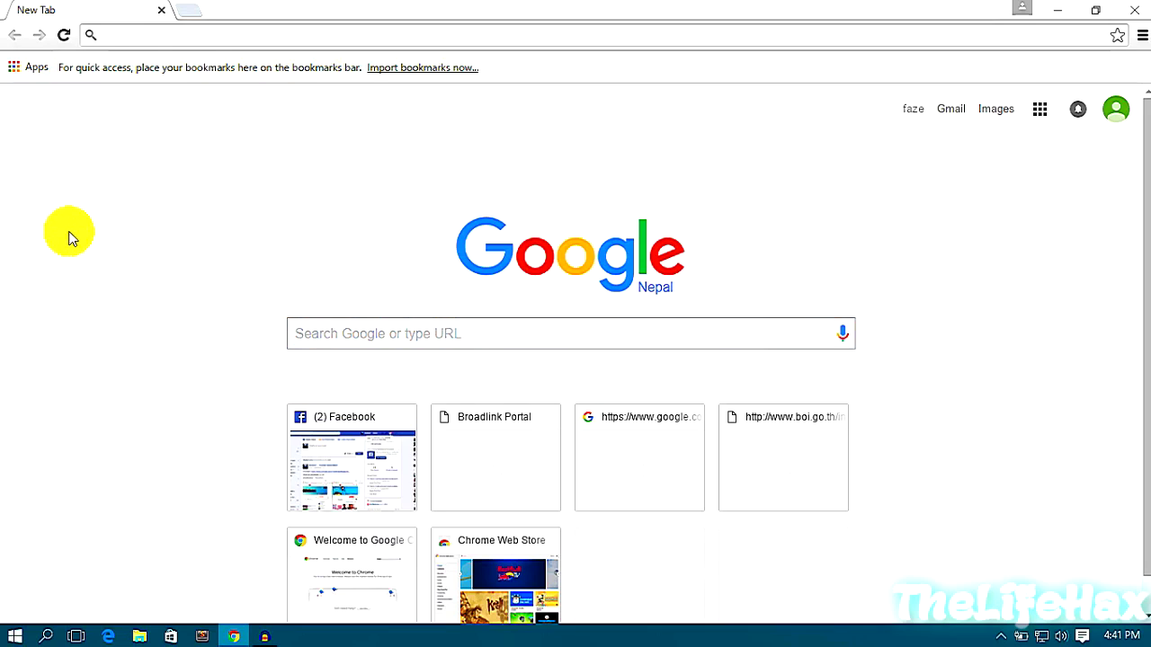
Load pixlr.com from the 'pix' address-bar autocomplete and scroll to the Editor/Express apps
left_click(153, 36)
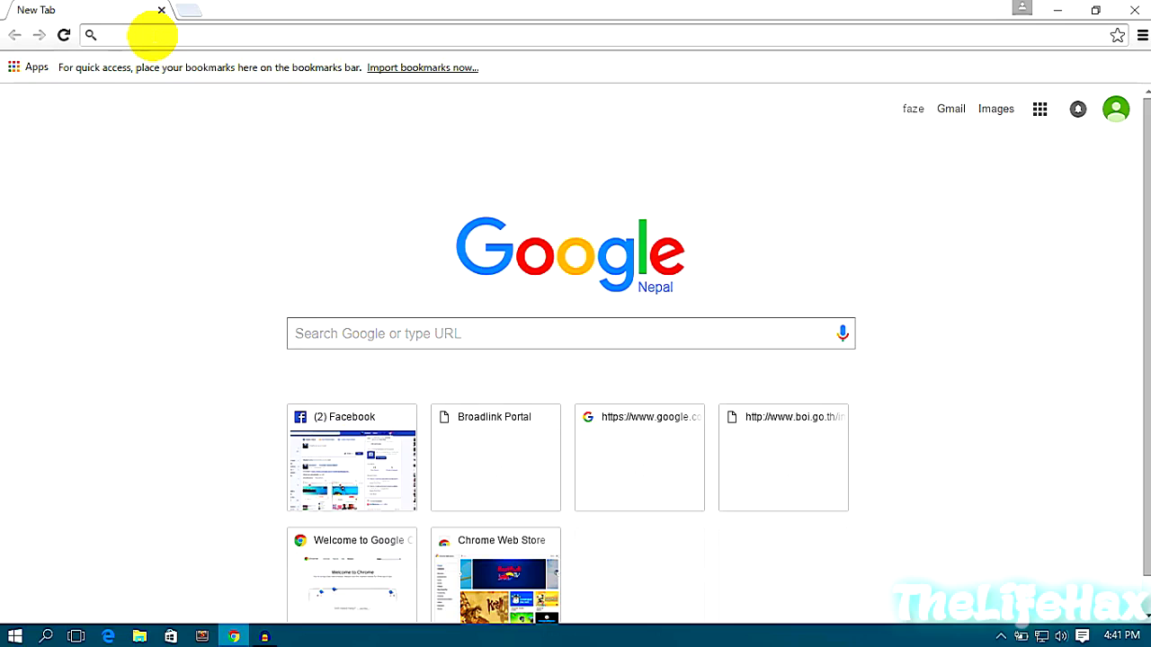
type("pix")
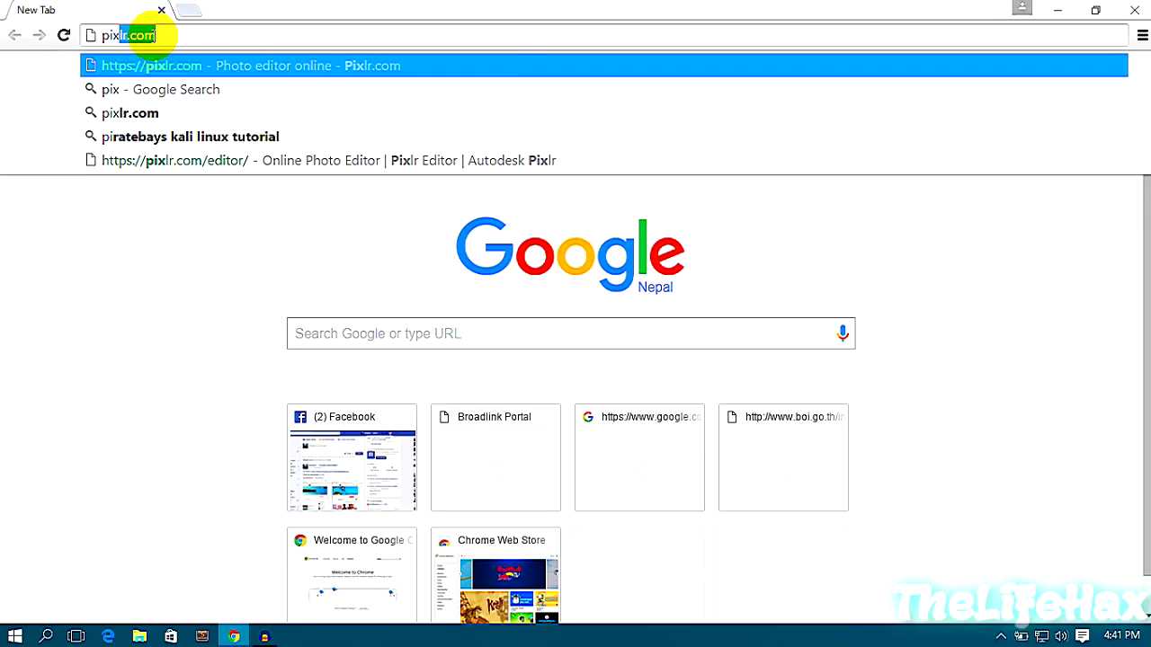
key("Return")
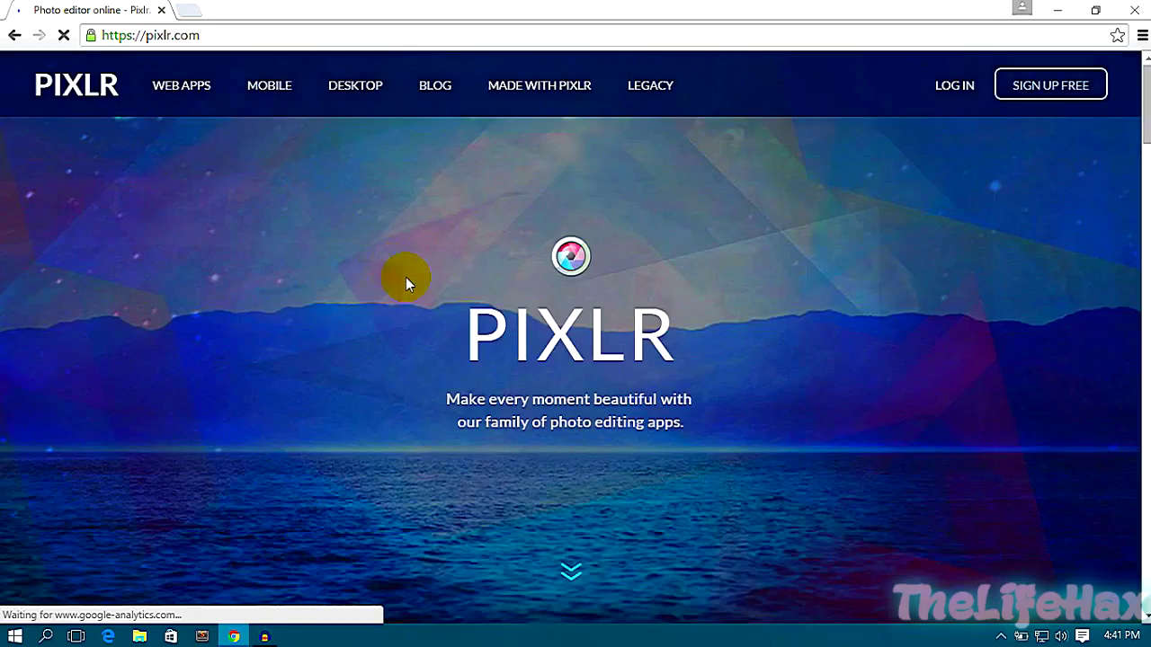
middle_click(410, 270)
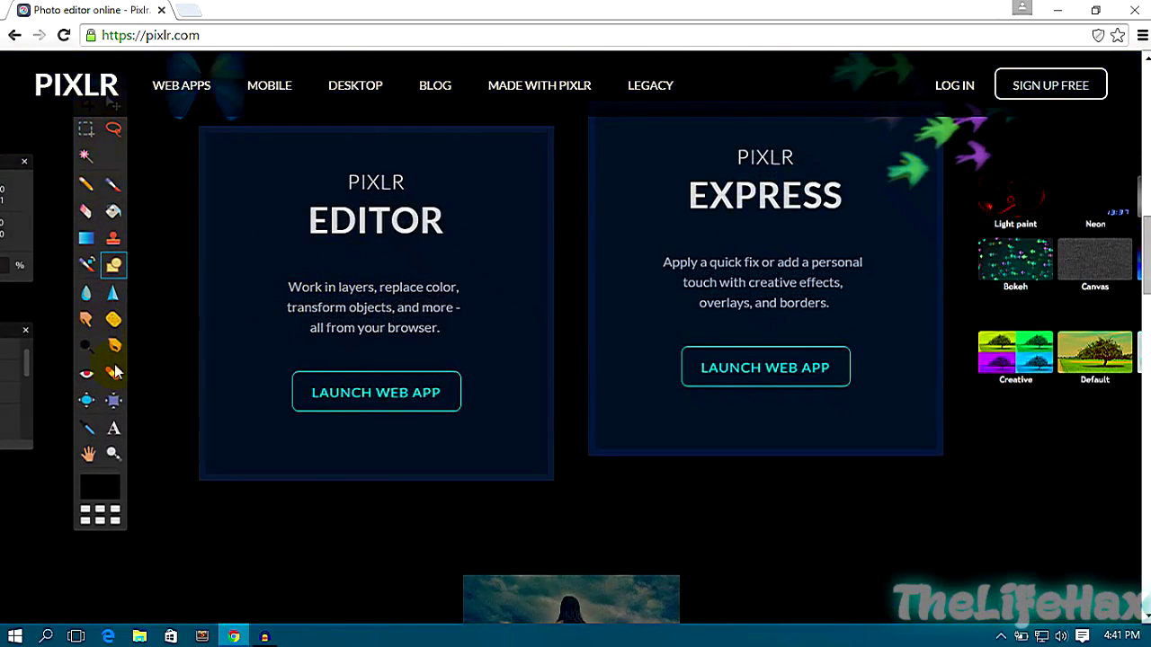
Launch the Pixlr Editor web app and start creating a new blank image
left_click(344, 404)
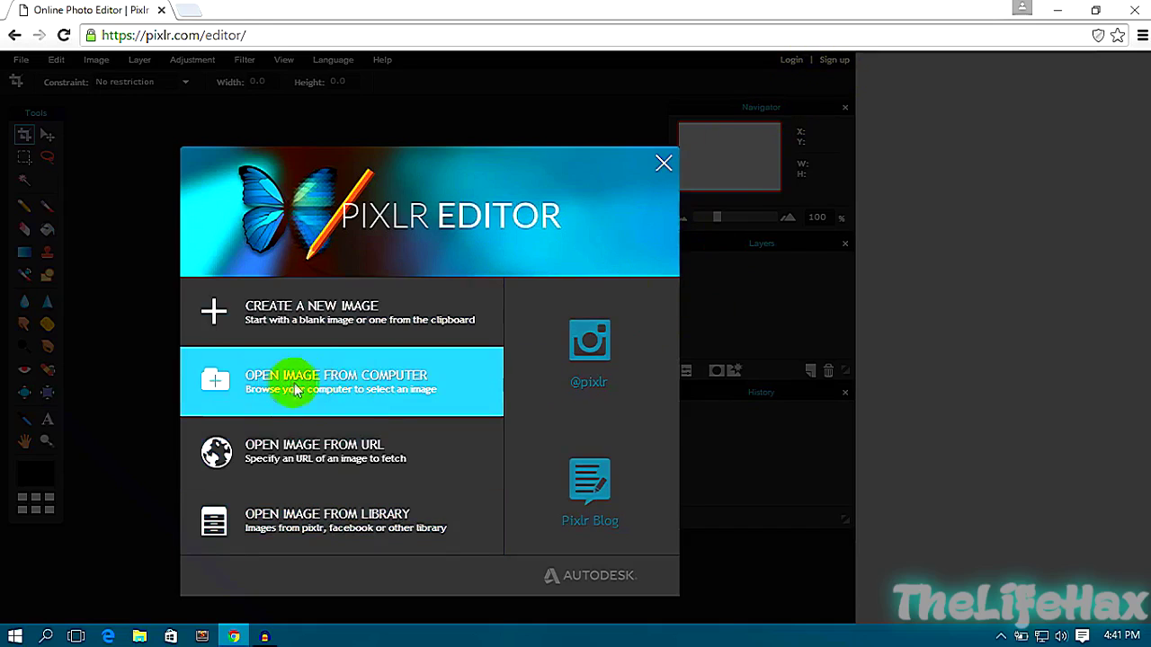
left_click(291, 315)
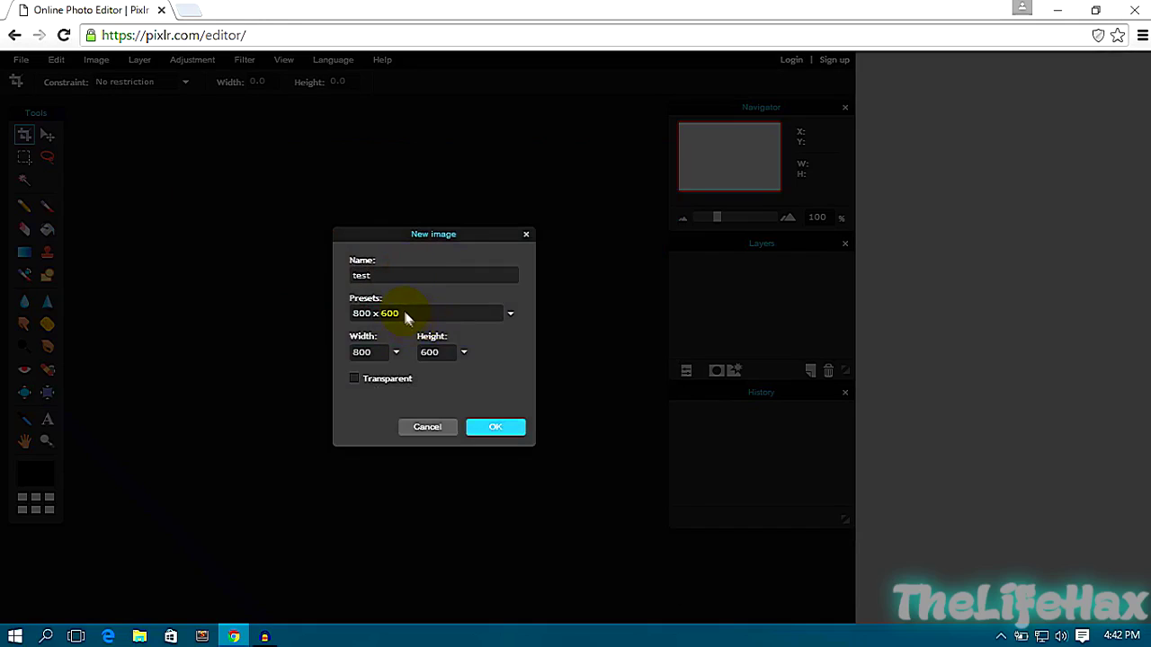
Set up the new image as 'test', 1280 x 720, toggling the Transparent background option
left_click(404, 314)
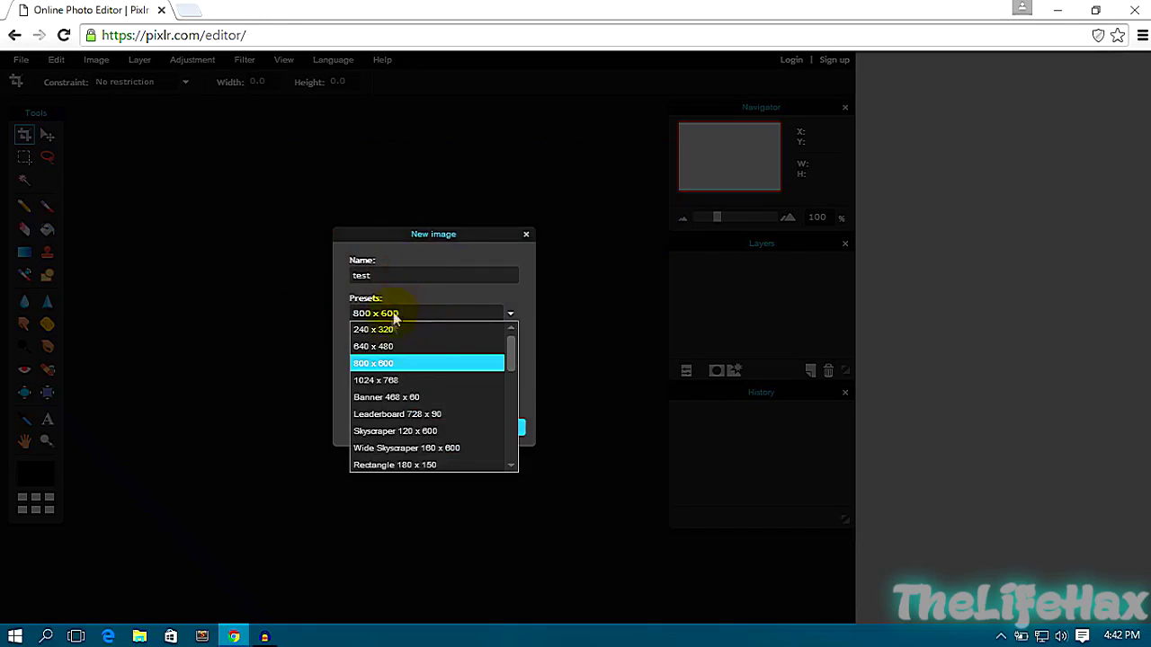
left_click(377, 305)
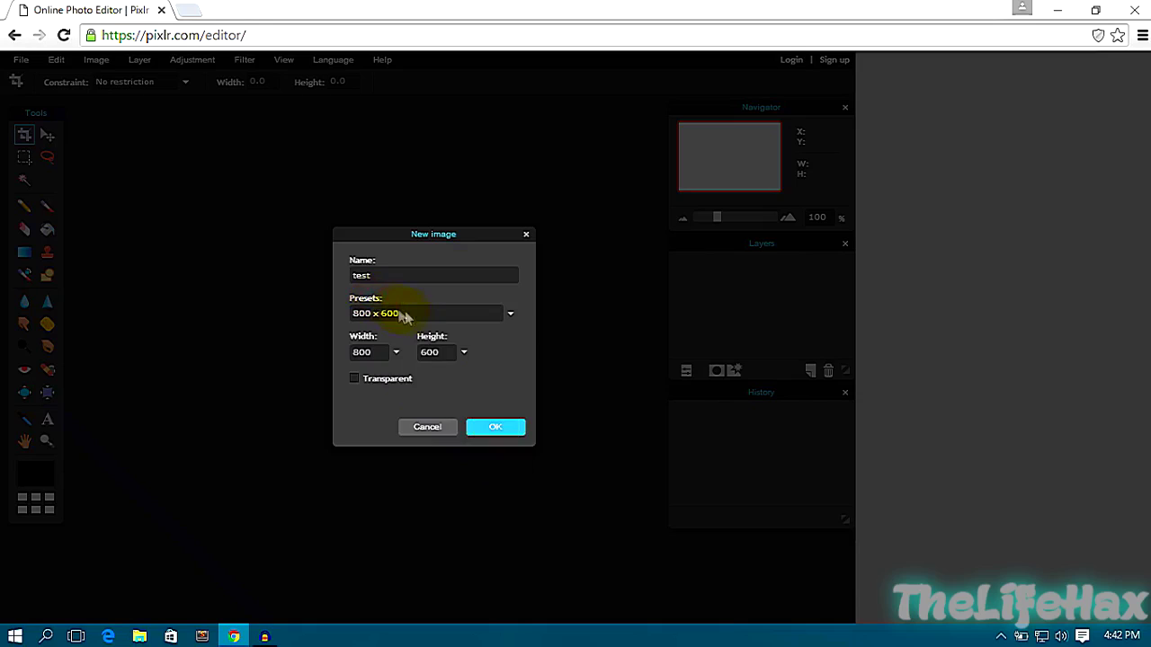
left_click(404, 314)
scroll(433, 402, "down", 1)
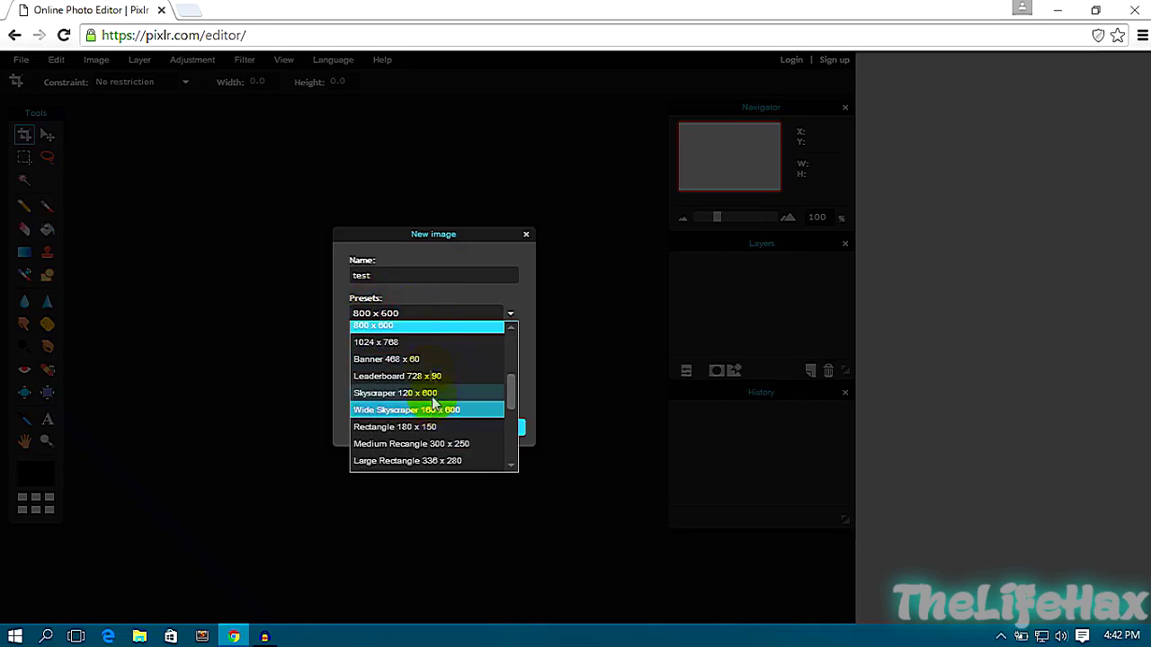
left_click(429, 306)
type("720")
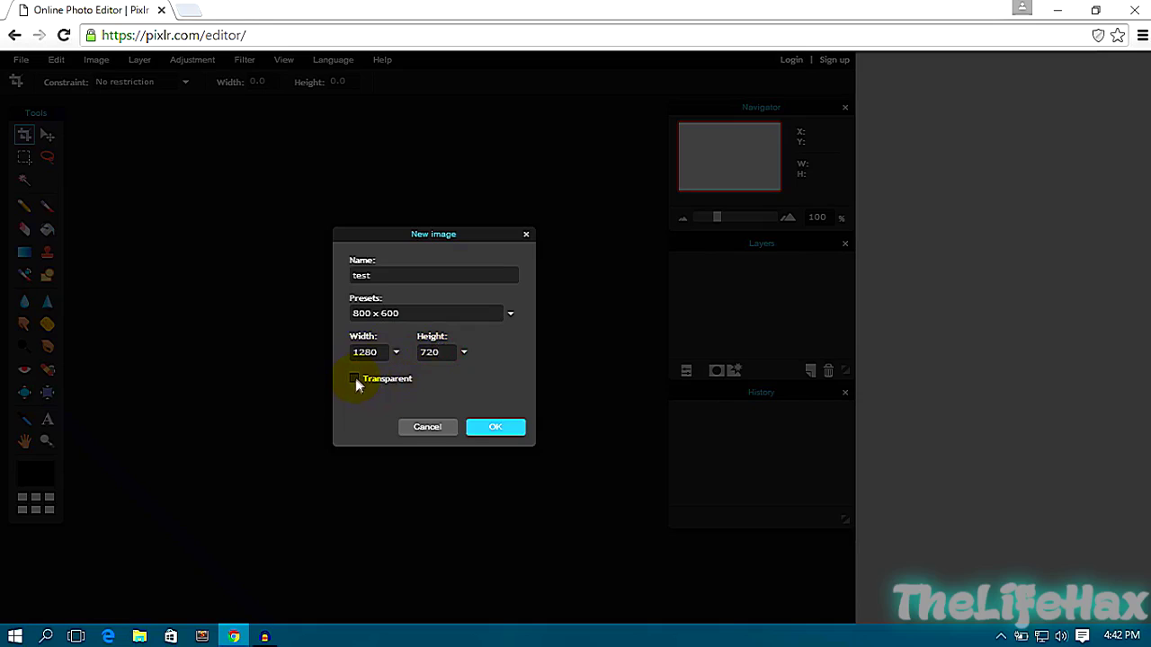
left_click(355, 378)
Create the blank 1280 x 720 'test' canvas and dismiss the canvas context menu
left_click(490, 429)
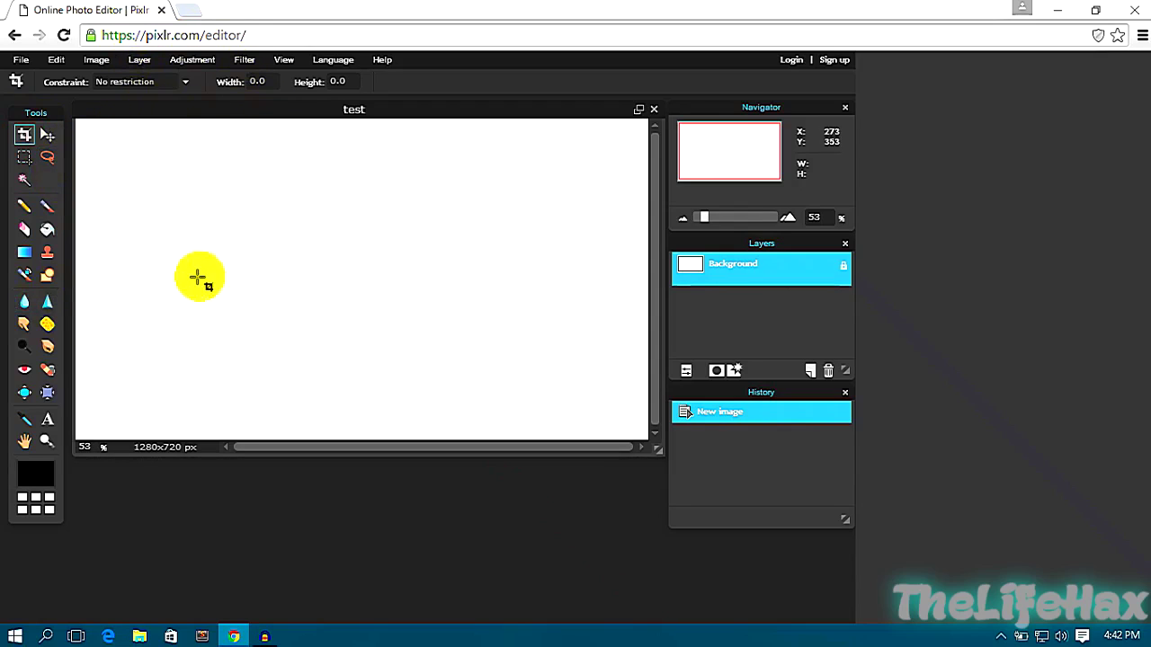
right_click(278, 333)
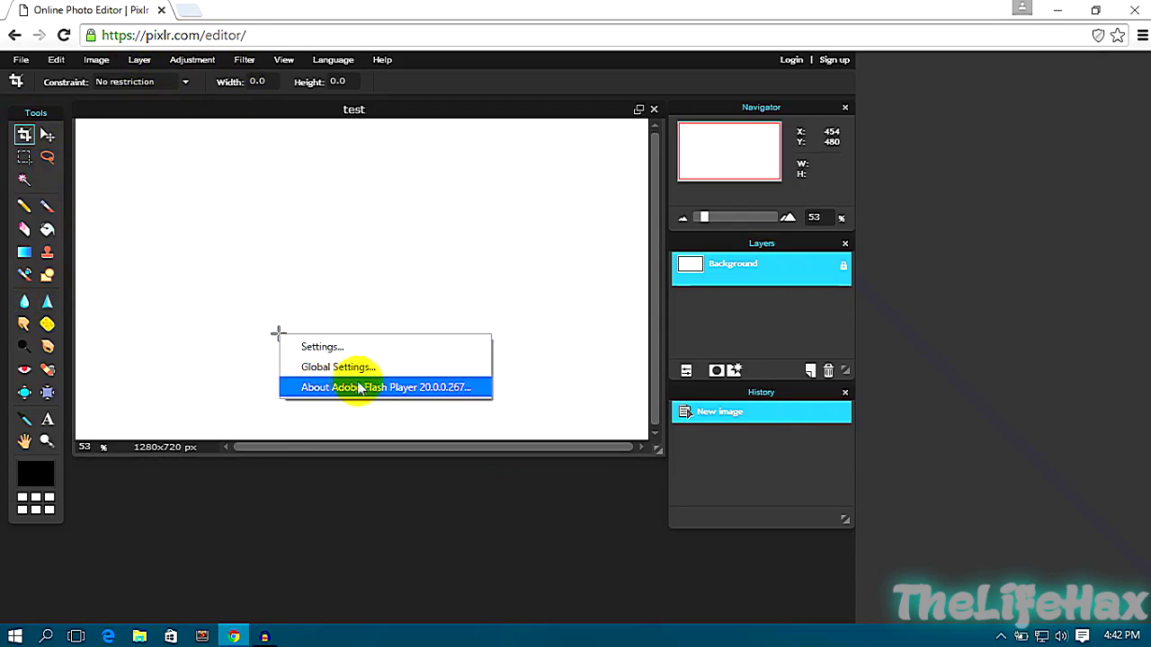
left_click(371, 390)
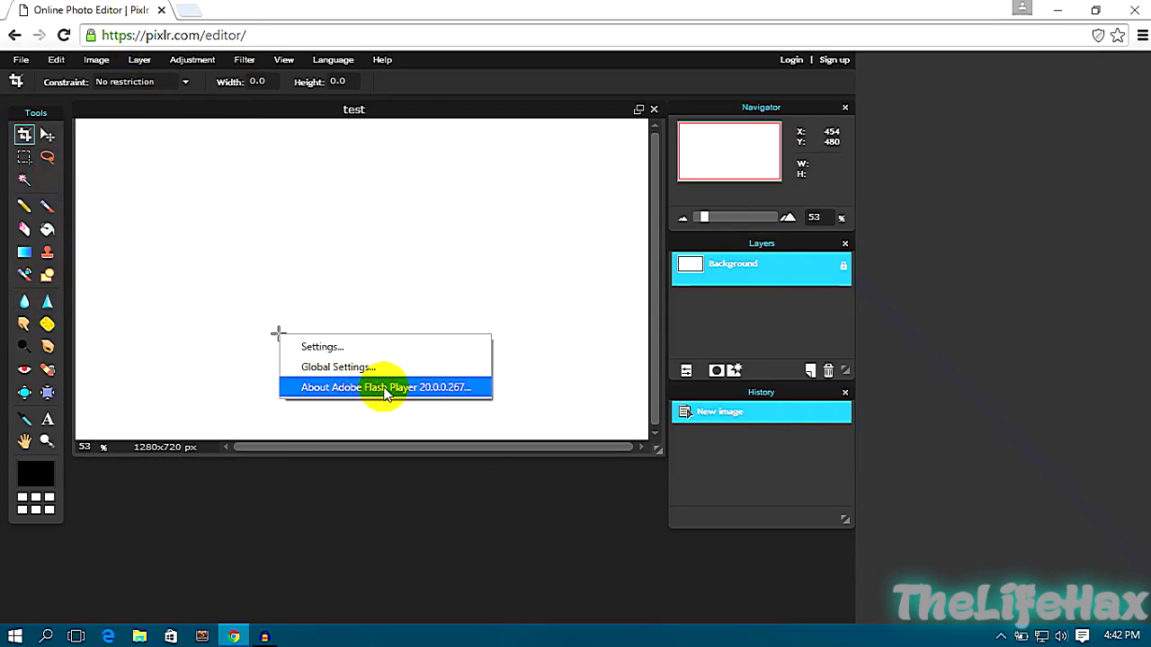
left_click(201, 495)
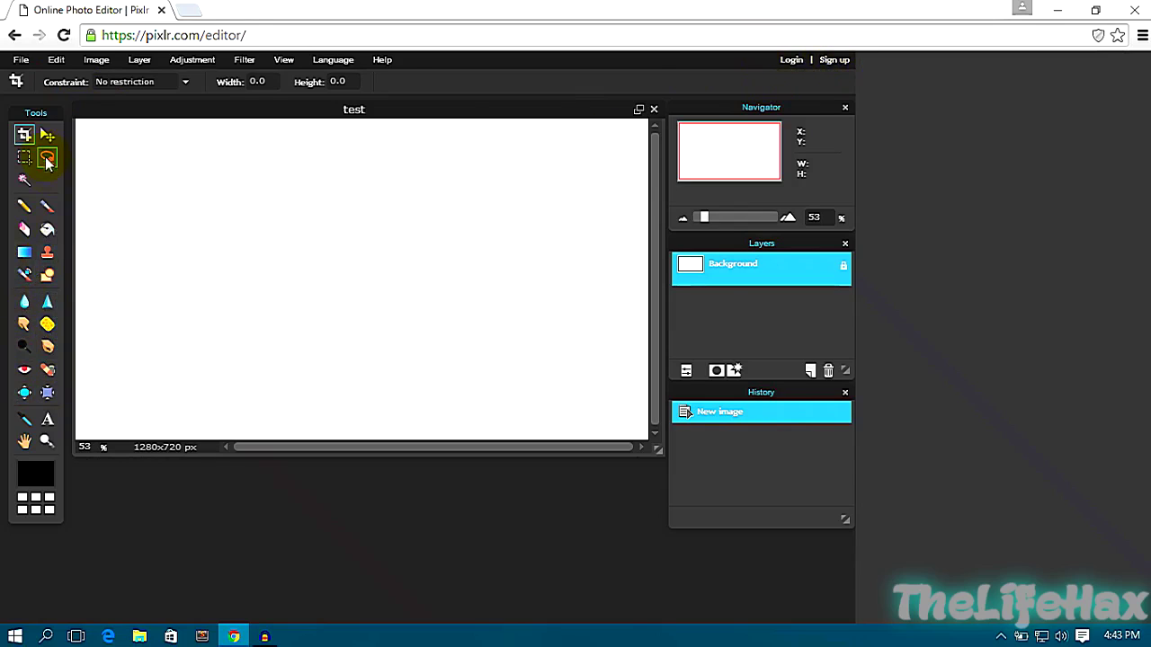
left_click(20, 60)
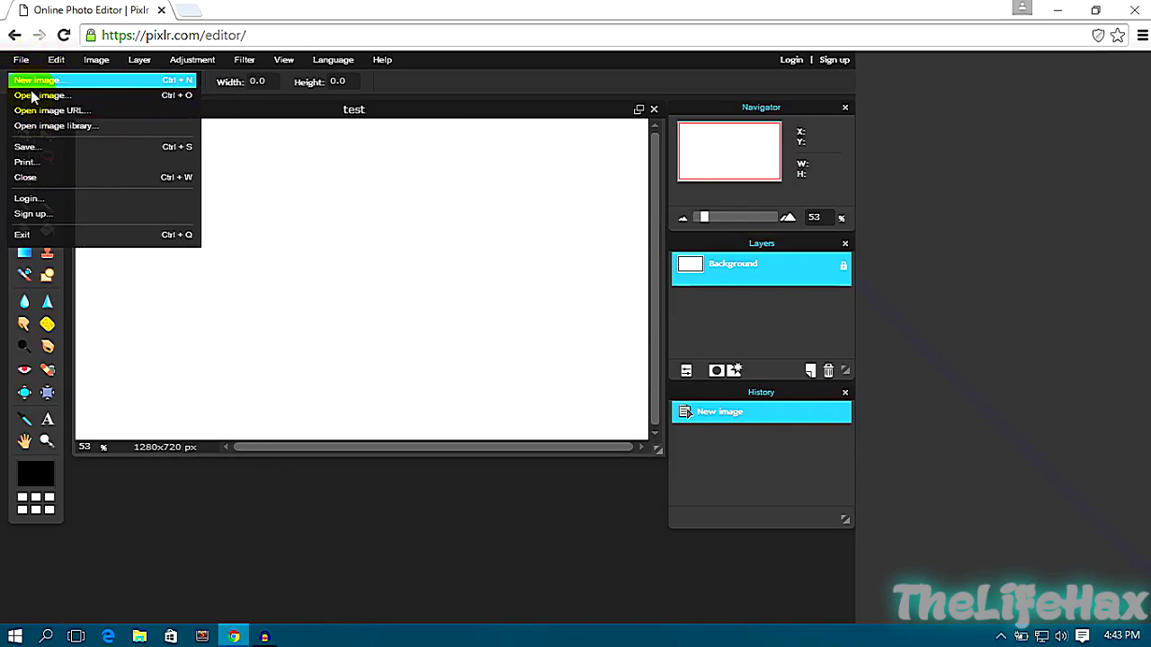
Open the 800x800Xrayart_copy logo image from the computer and move its window aside
left_click(31, 95)
left_click(490, 325)
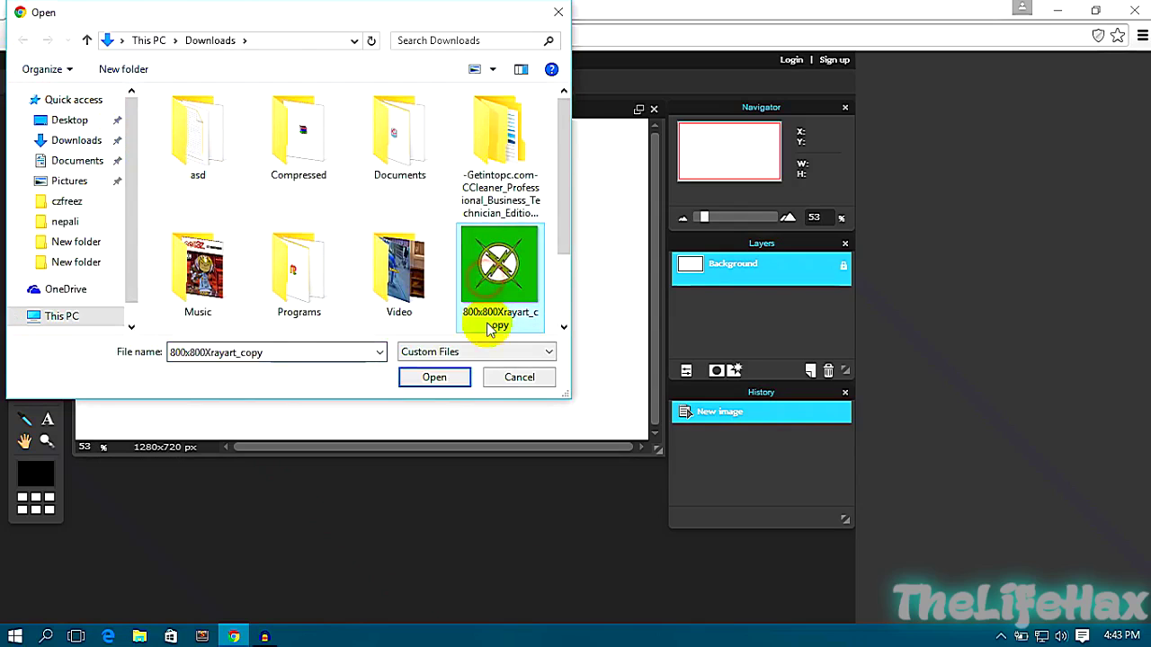
left_click(434, 376)
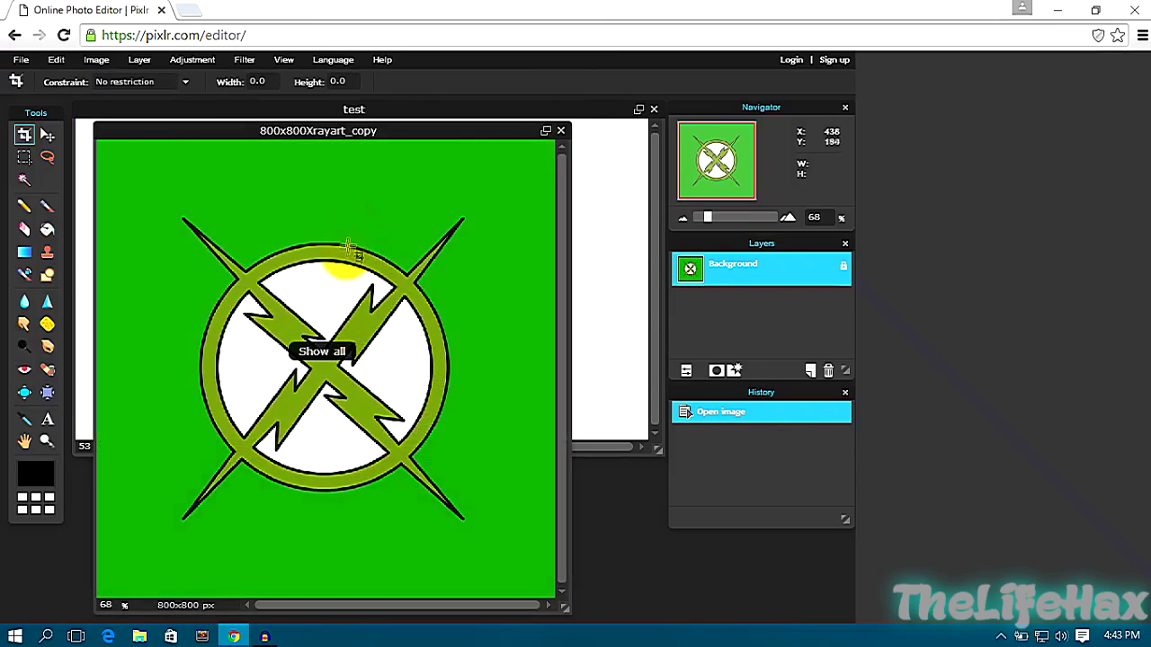
left_click_drag(365, 131, 593, 127)
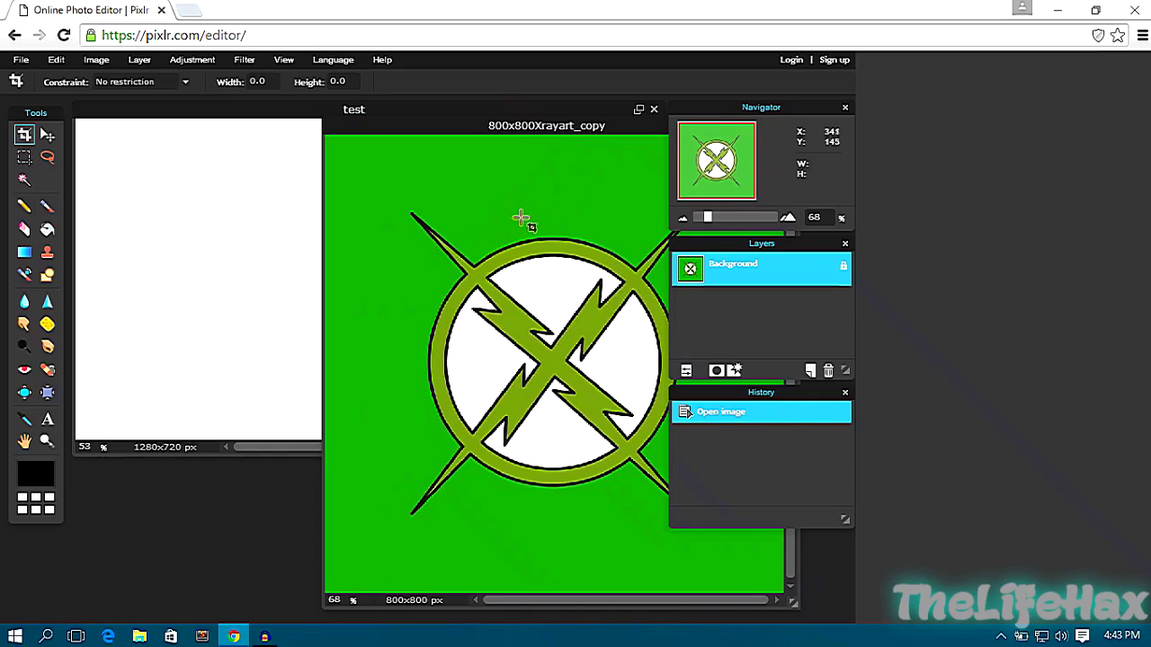
Copy the entire logo image and paste it into the test canvas as a new layer
key("ctrl+a")
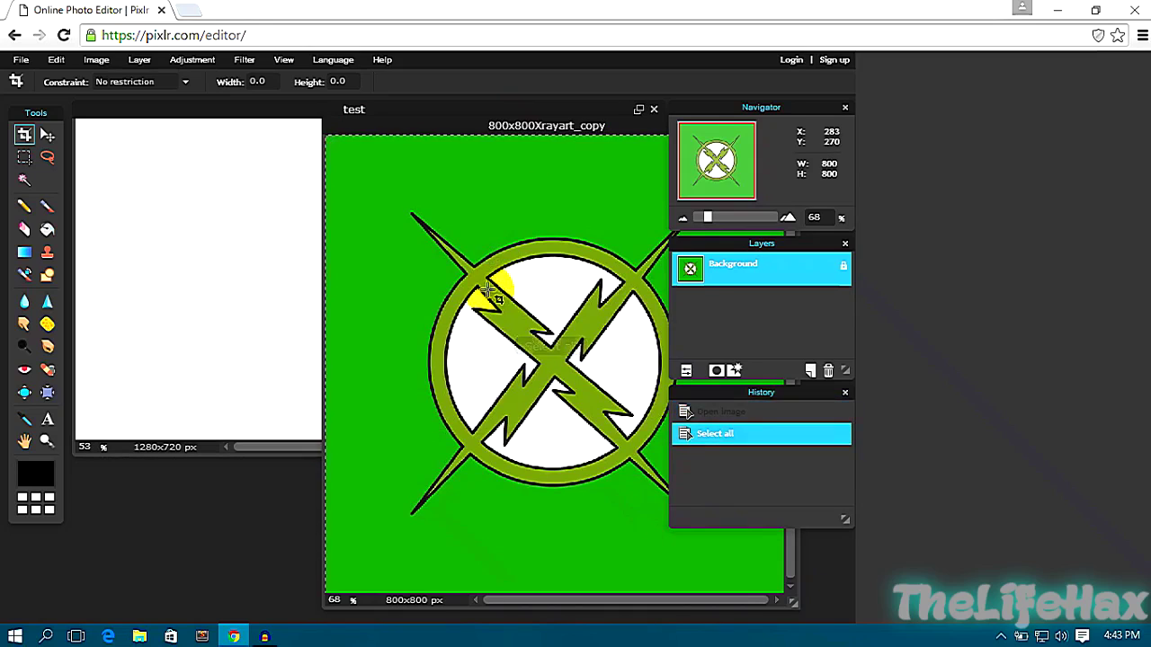
right_click(487, 289)
left_click(442, 276)
key("ctrl+a")
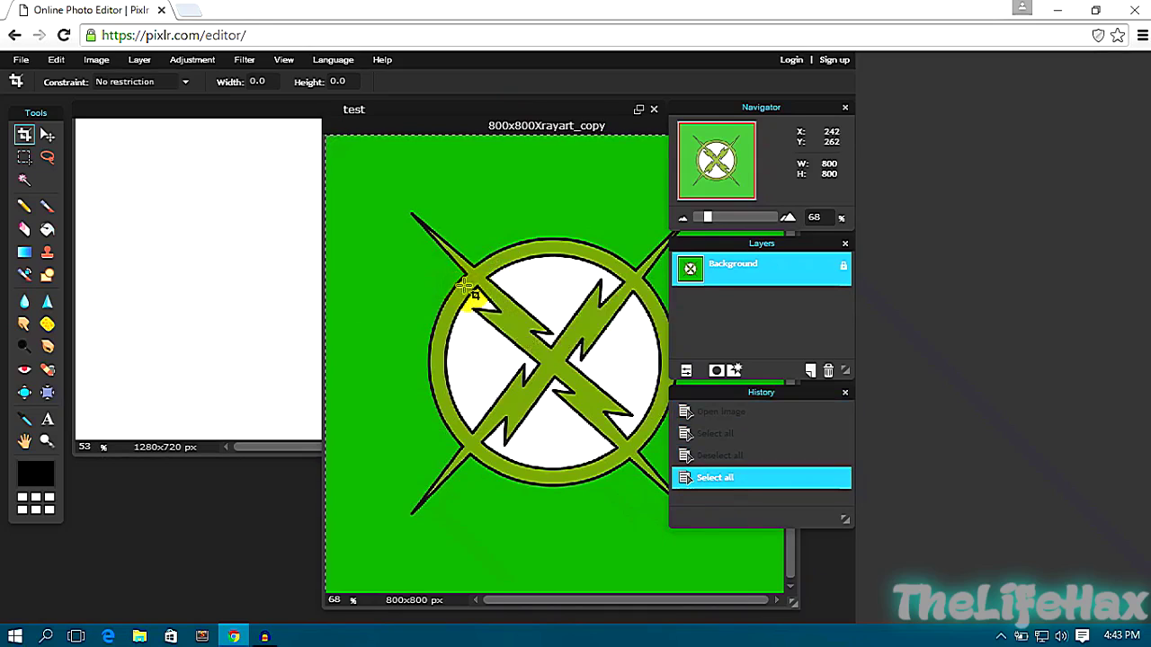
key("ctrl+c")
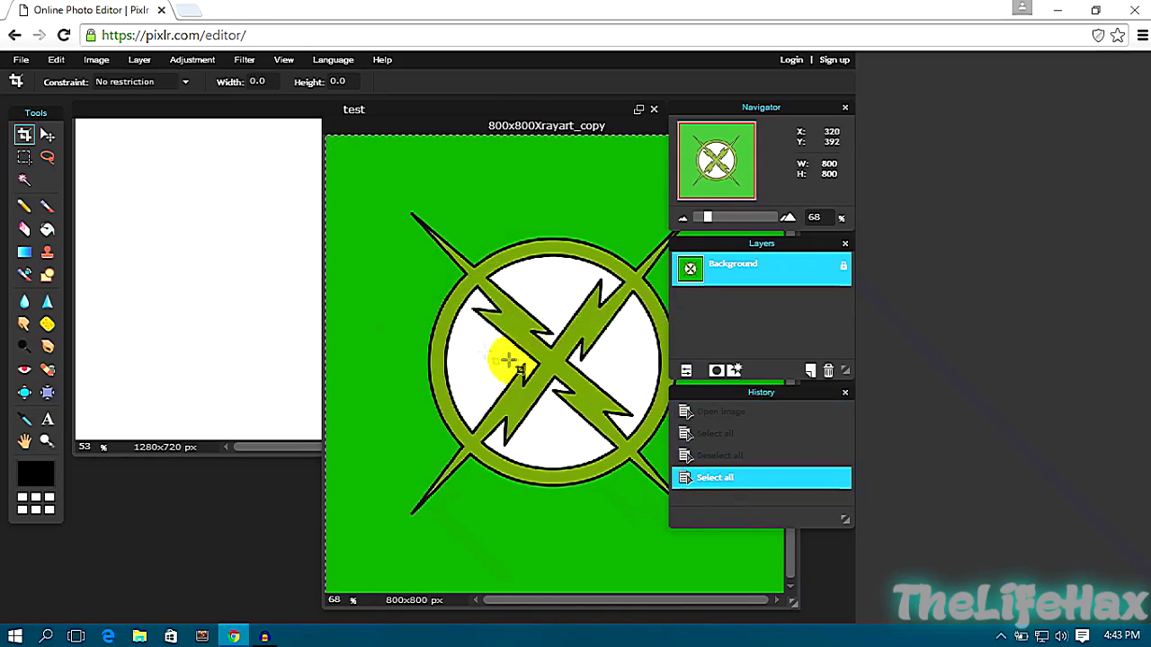
left_click(249, 274)
key("ctrl+v")
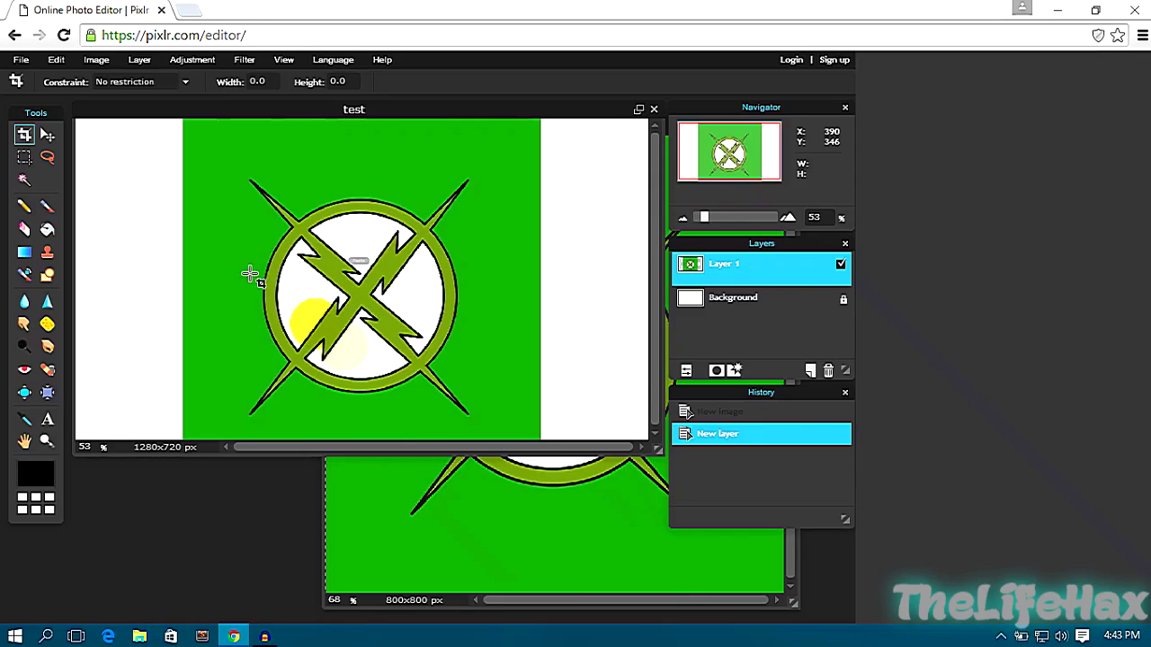
left_click(439, 493)
left_click(423, 111)
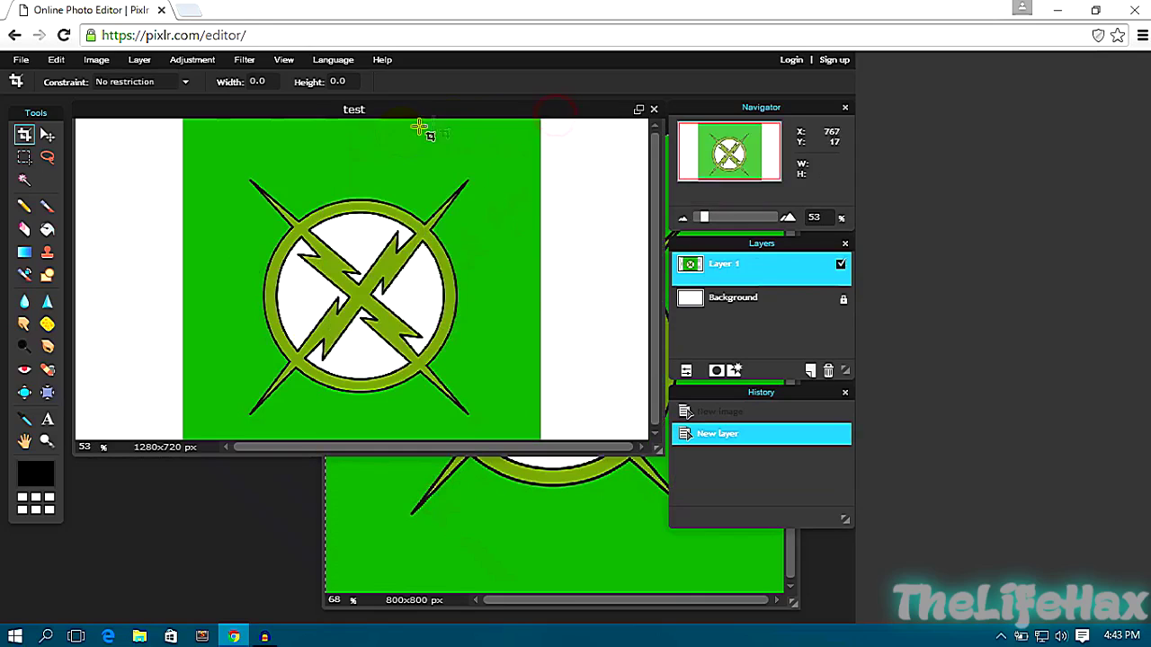
left_click(495, 536)
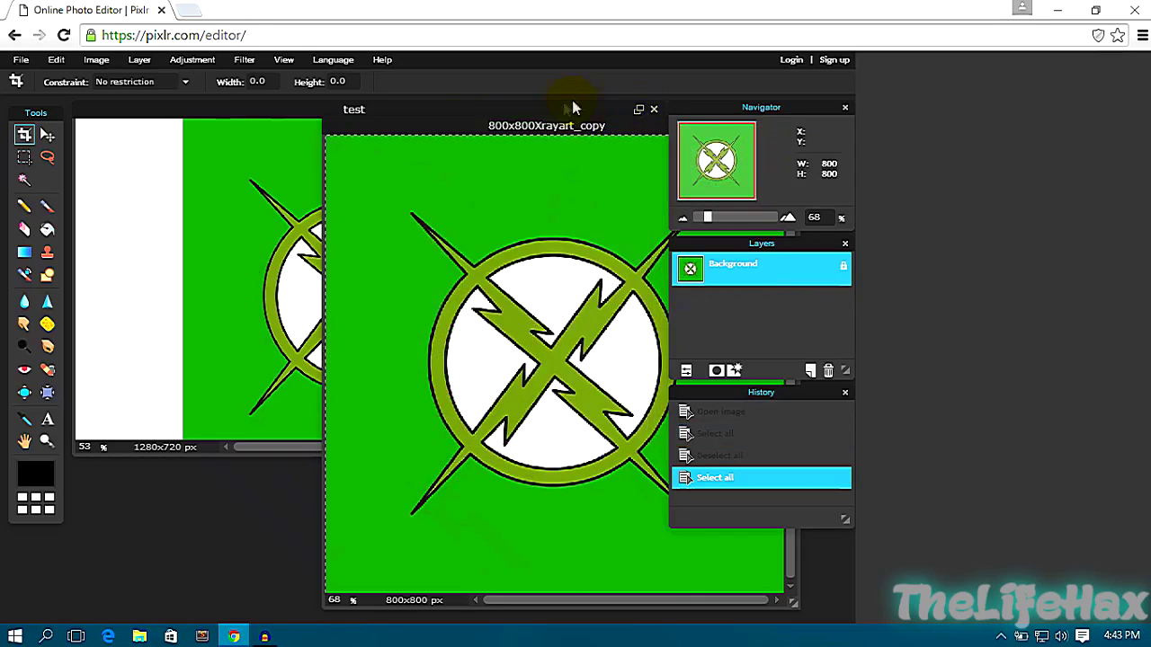
Close the 800x800 Xrayart_copy image without saving it
left_click_drag(493, 128, 290, 159)
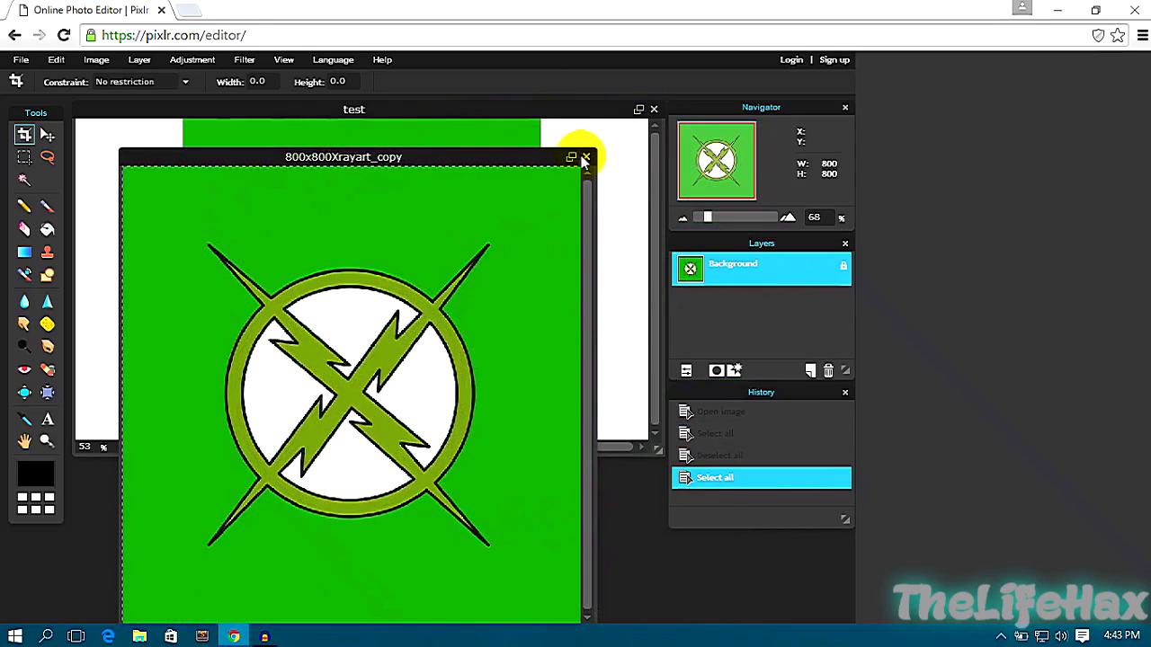
left_click(585, 157)
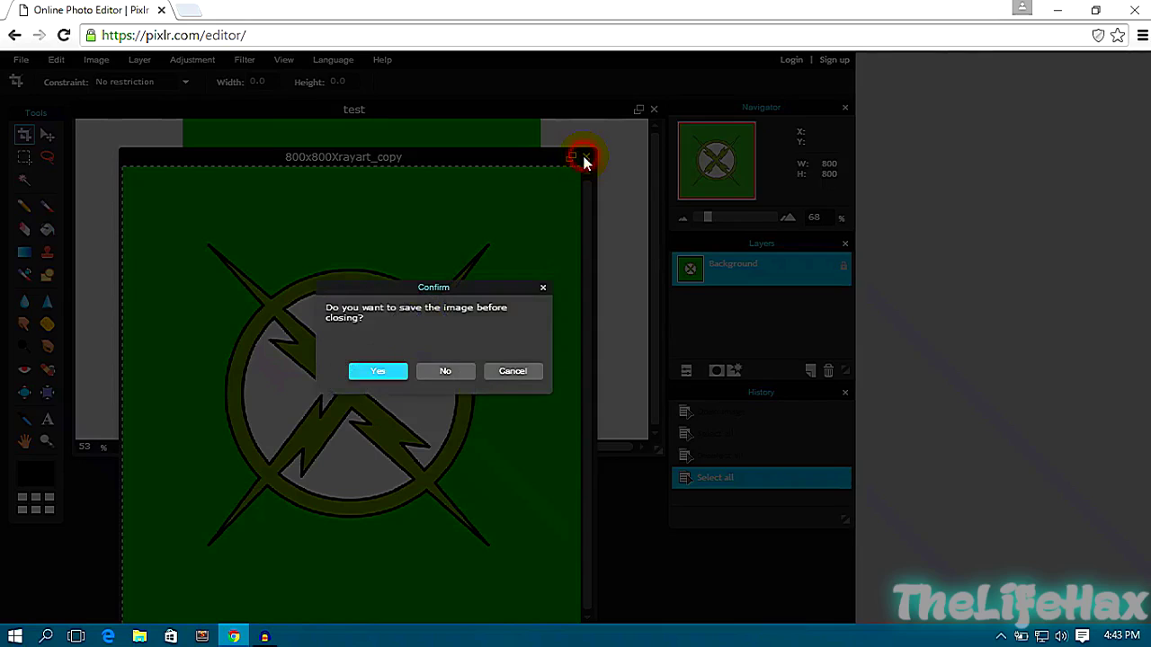
left_click(442, 372)
scroll(305, 306, "down", 2)
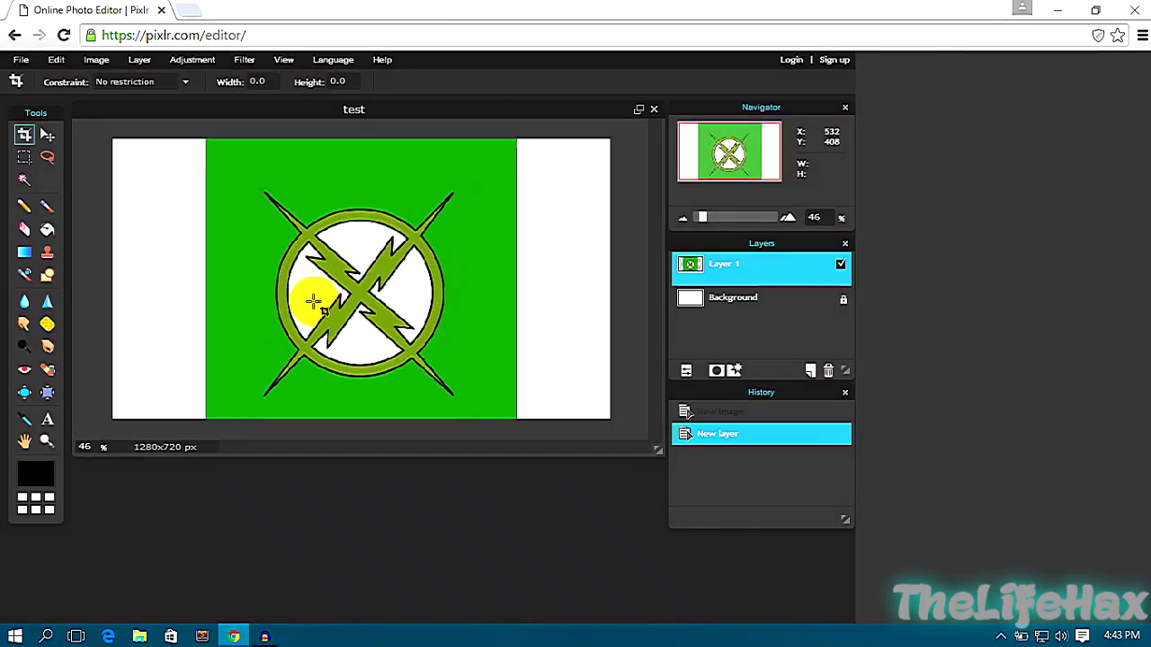
scroll(310, 300, "up", 1)
scroll(320, 302, "down", 2)
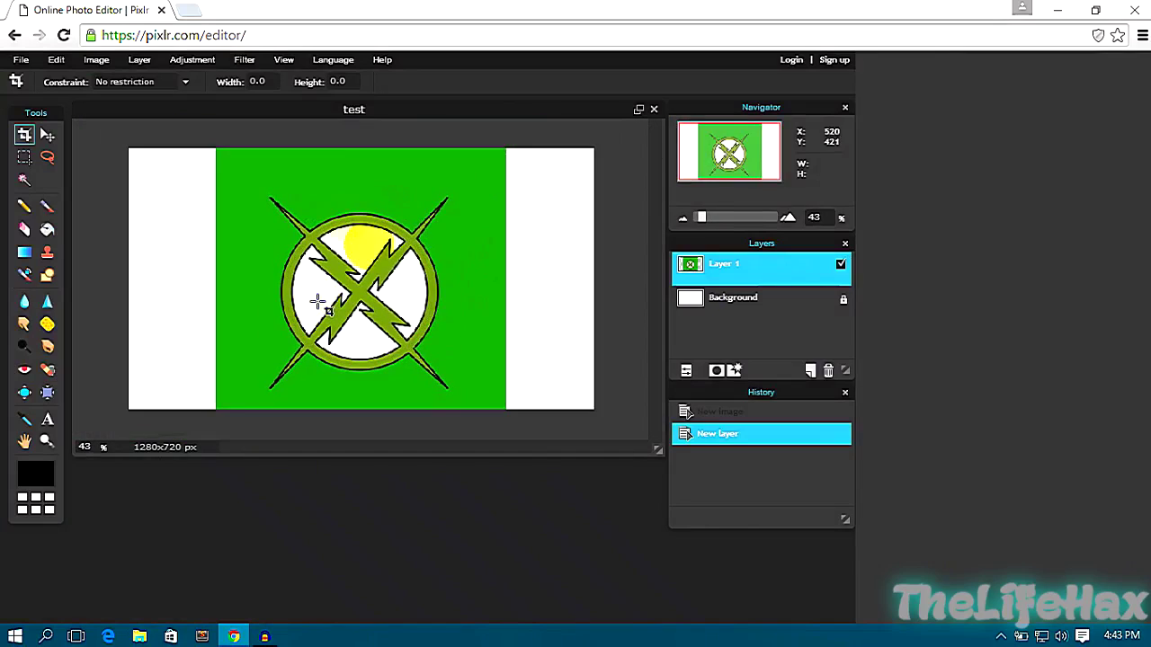
Select the whole test canvas
scroll(226, 304, "up", 1)
scroll(226, 304, "up", 1)
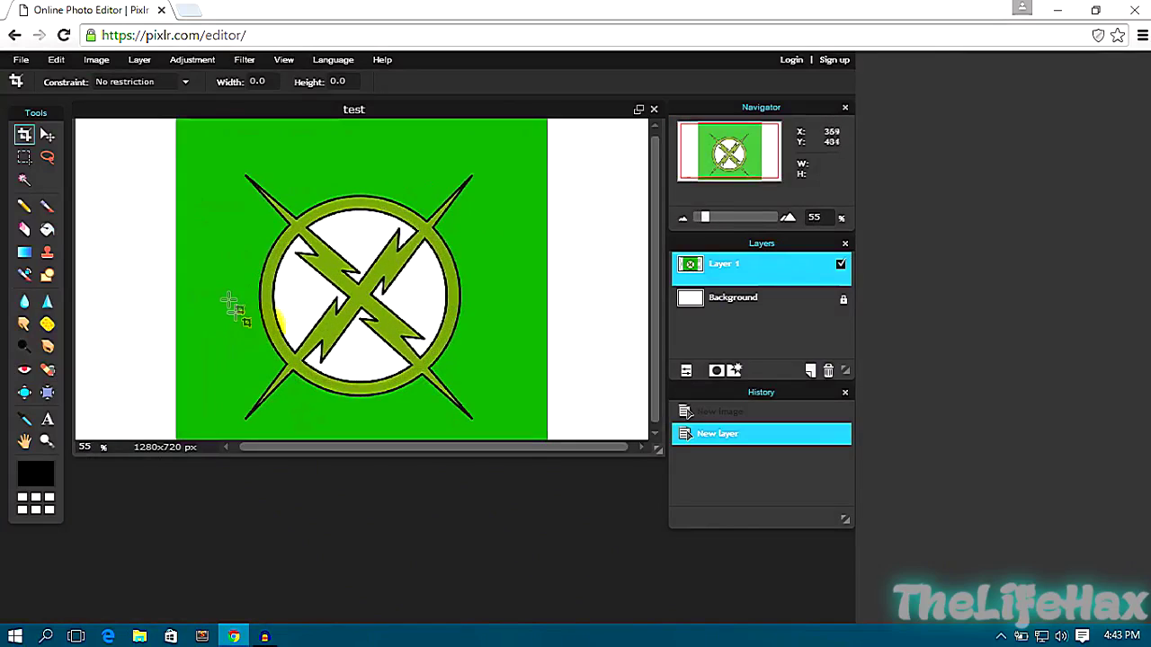
scroll(243, 314, "down", 1)
scroll(258, 329, "up", 1)
left_click(56, 59)
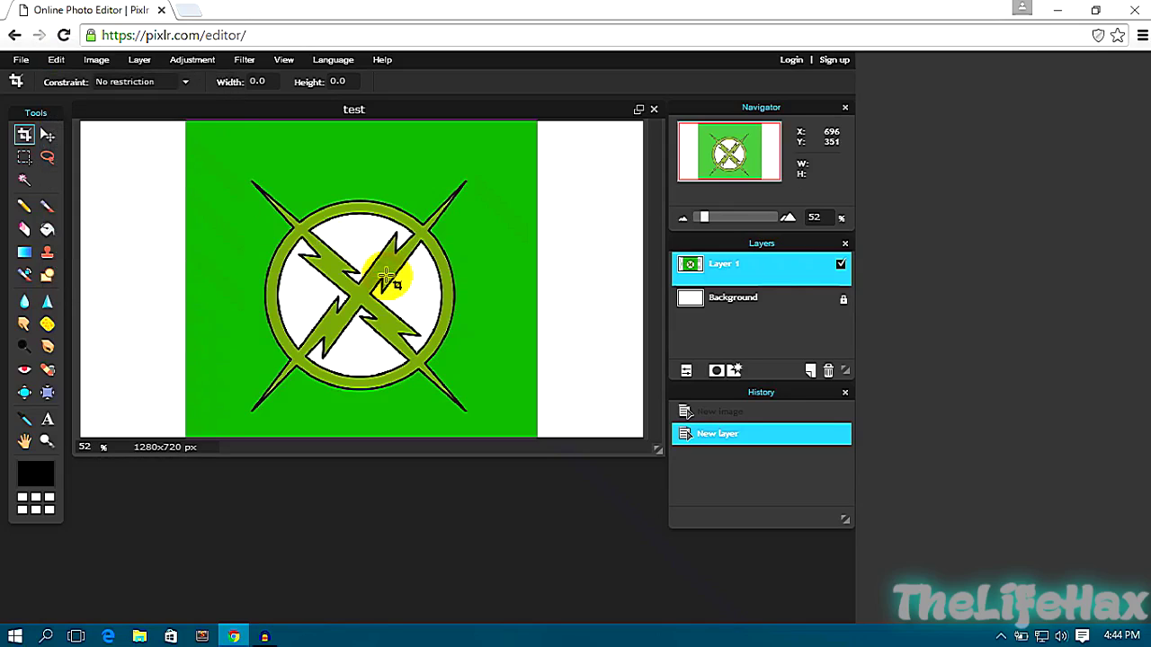
key("ctrl+a")
Free-transform the logo layer, trial-shrinking then restoring it to full size, and confirm
left_click(56, 60)
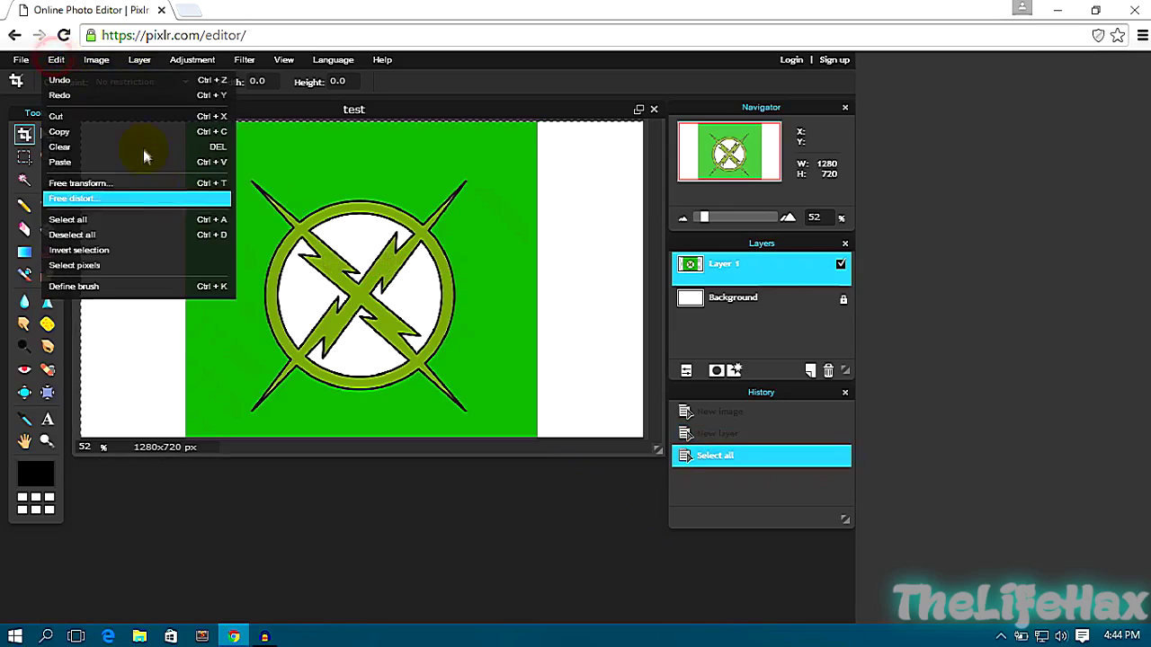
left_click(126, 184)
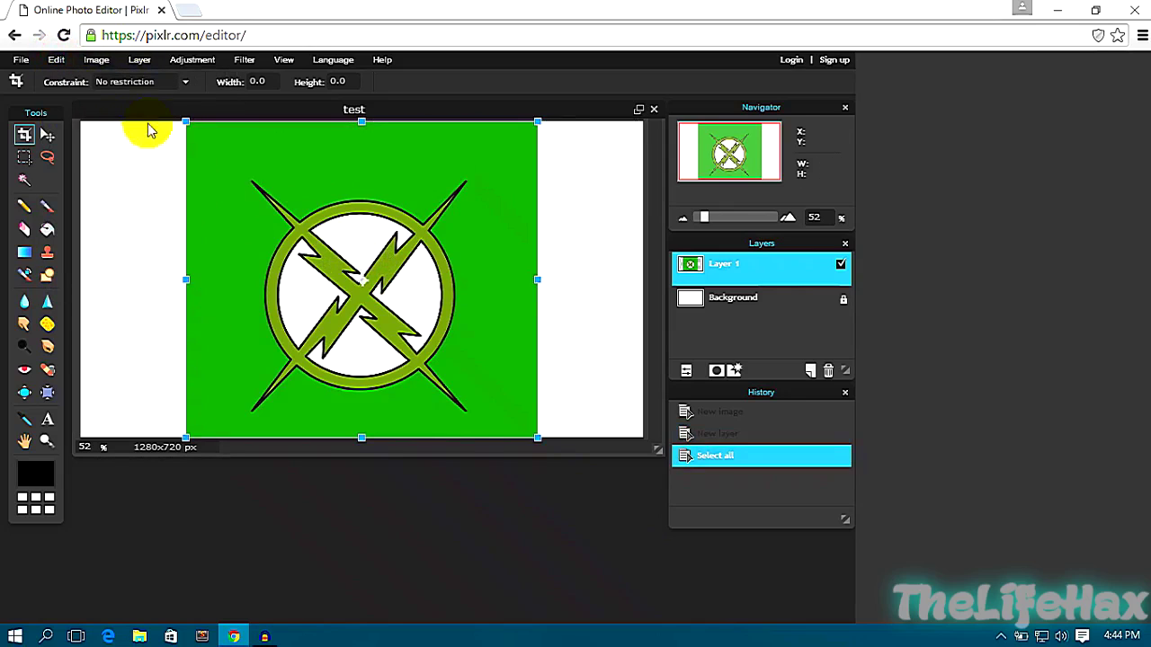
left_click_drag(186, 122, 332, 255)
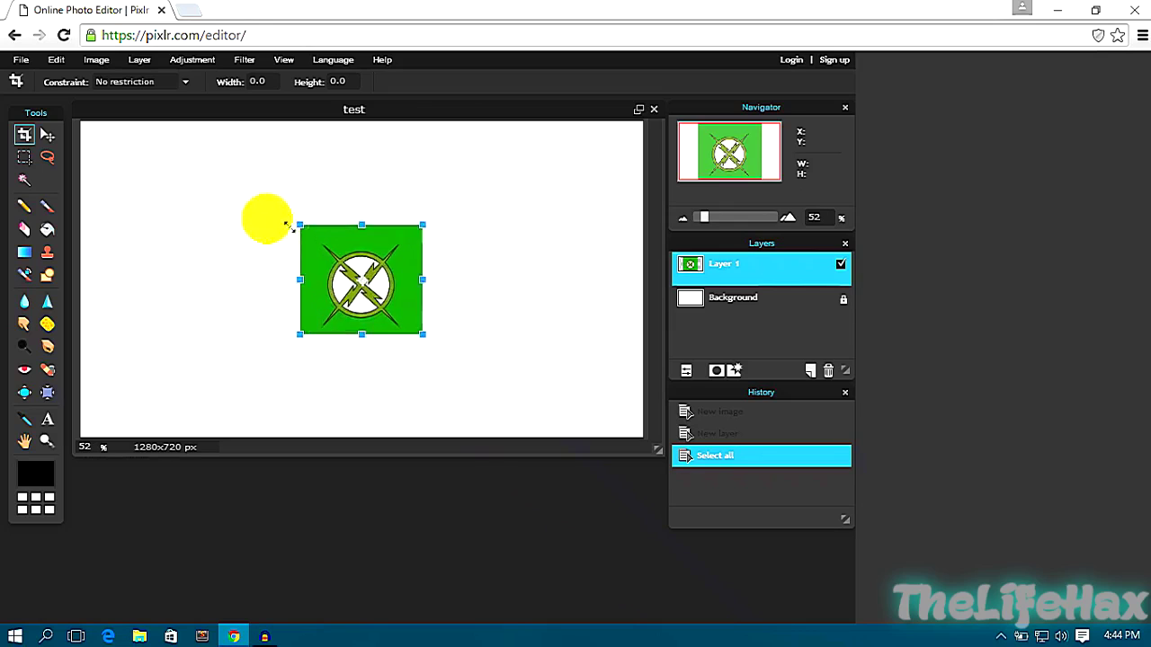
left_click_drag(287, 224, 222, 227)
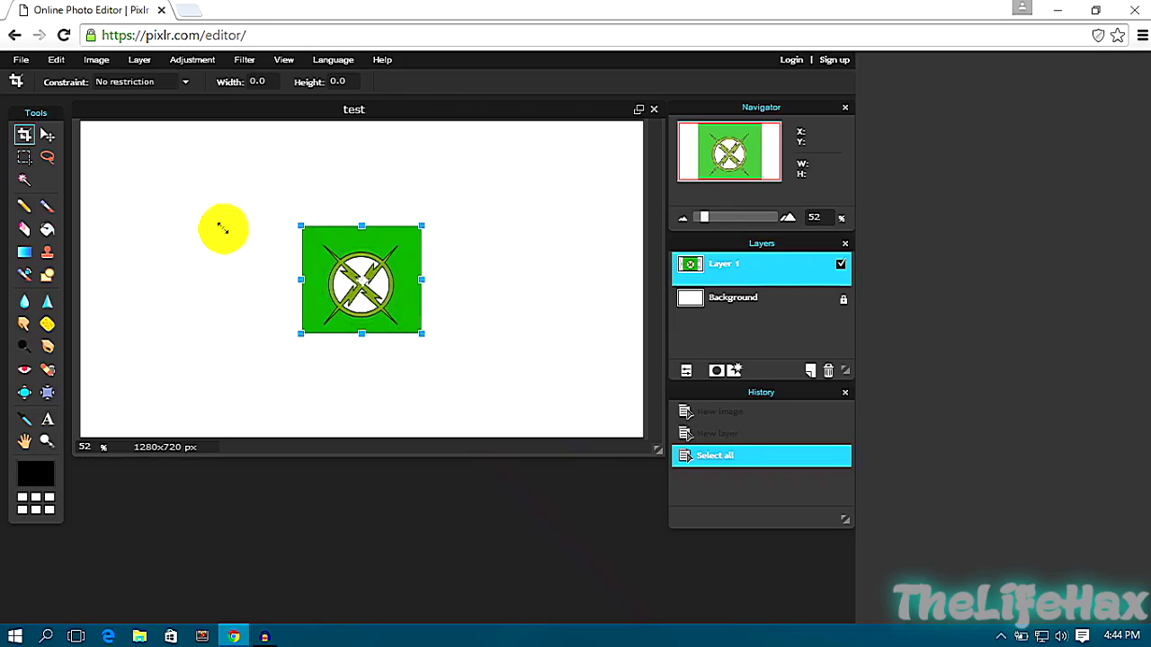
mouse_move(221, 227)
left_mouse_down()
mouse_move(41, 184)
mouse_move(82, 159)
left_mouse_up()
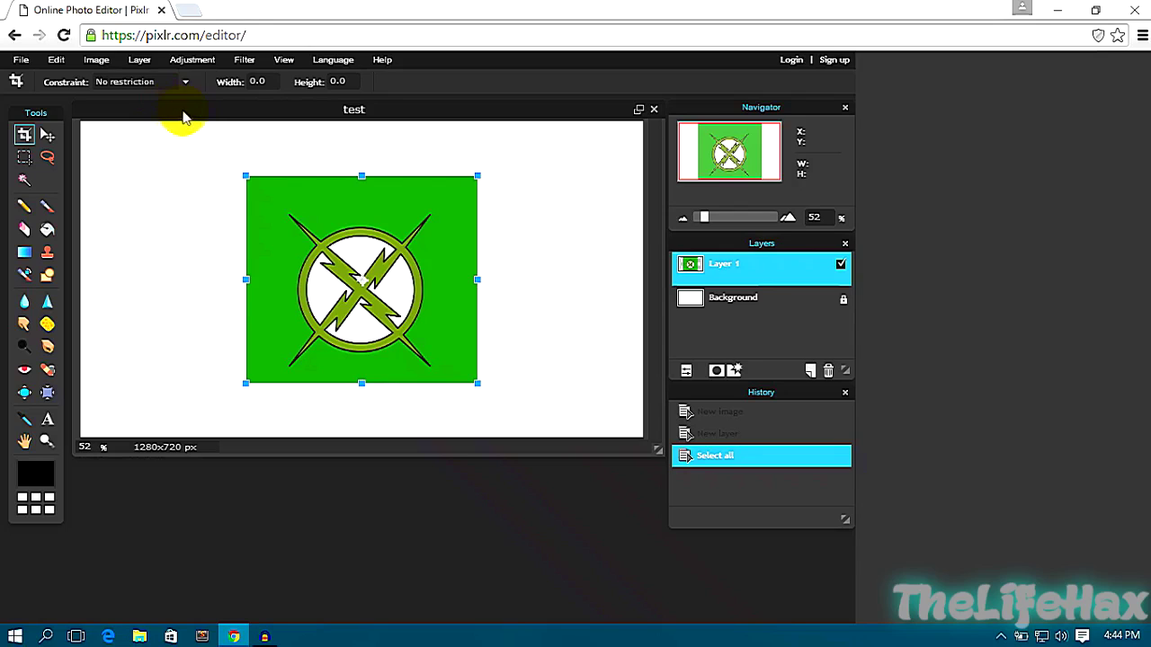
left_click(171, 225)
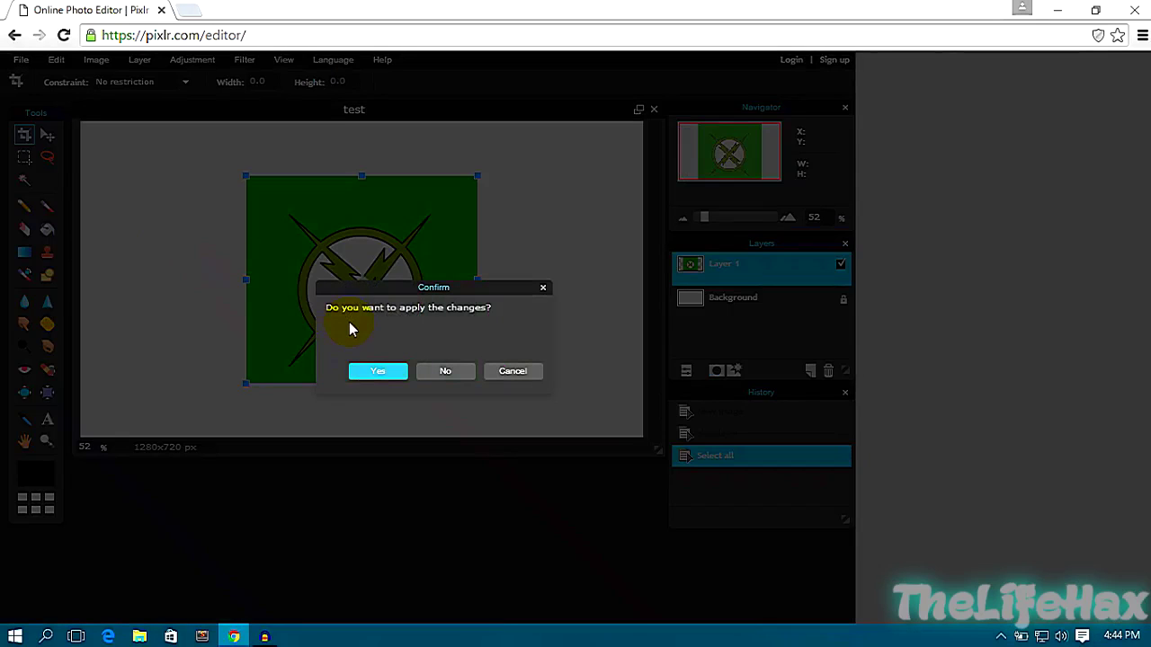
left_click(445, 371)
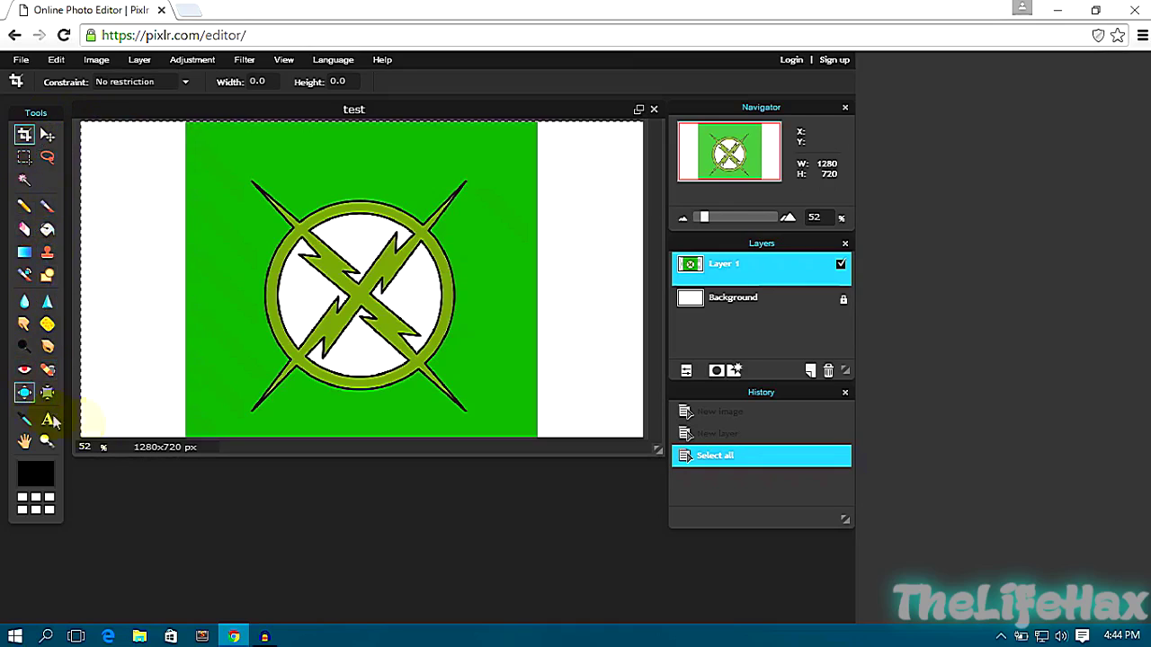
right_click(734, 263)
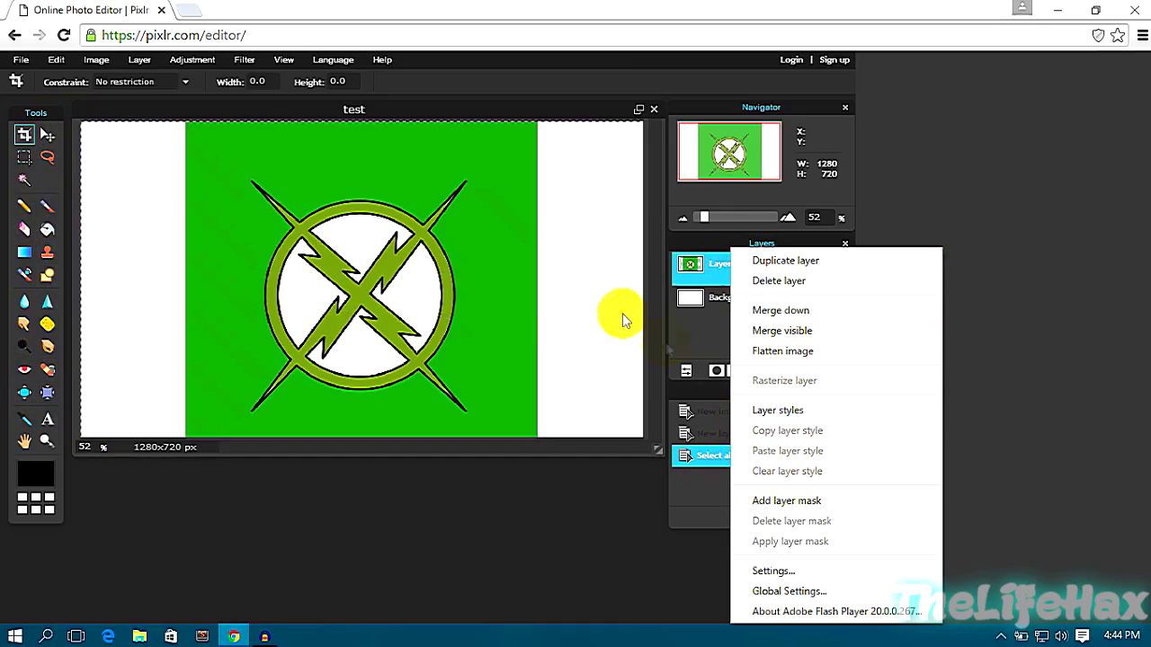
Deselect the canvas and dismiss the Layer 1 options menu, leaving the logo layer unchanged
left_click(596, 296)
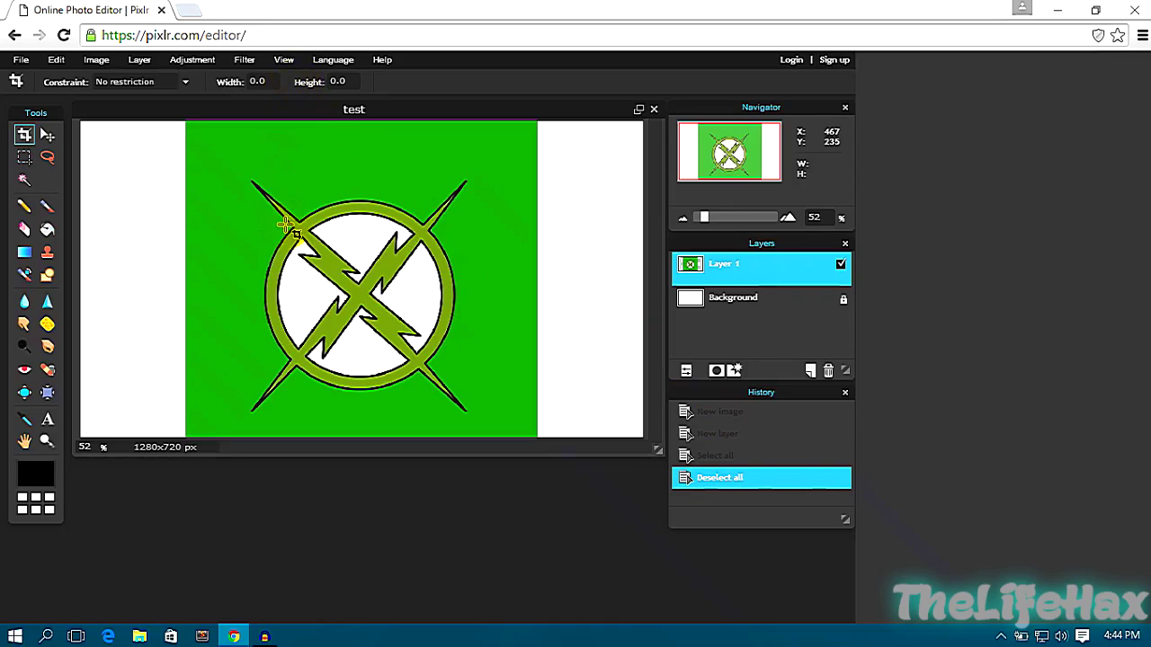
right_click(766, 281)
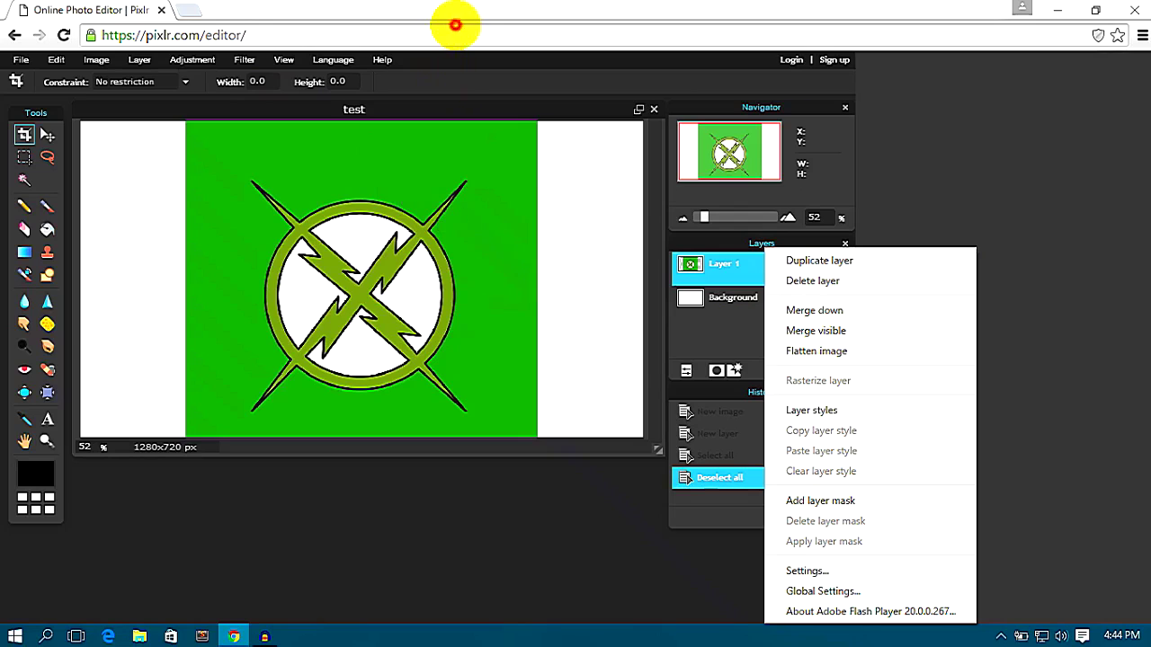
left_click(452, 35)
left_click(408, 246)
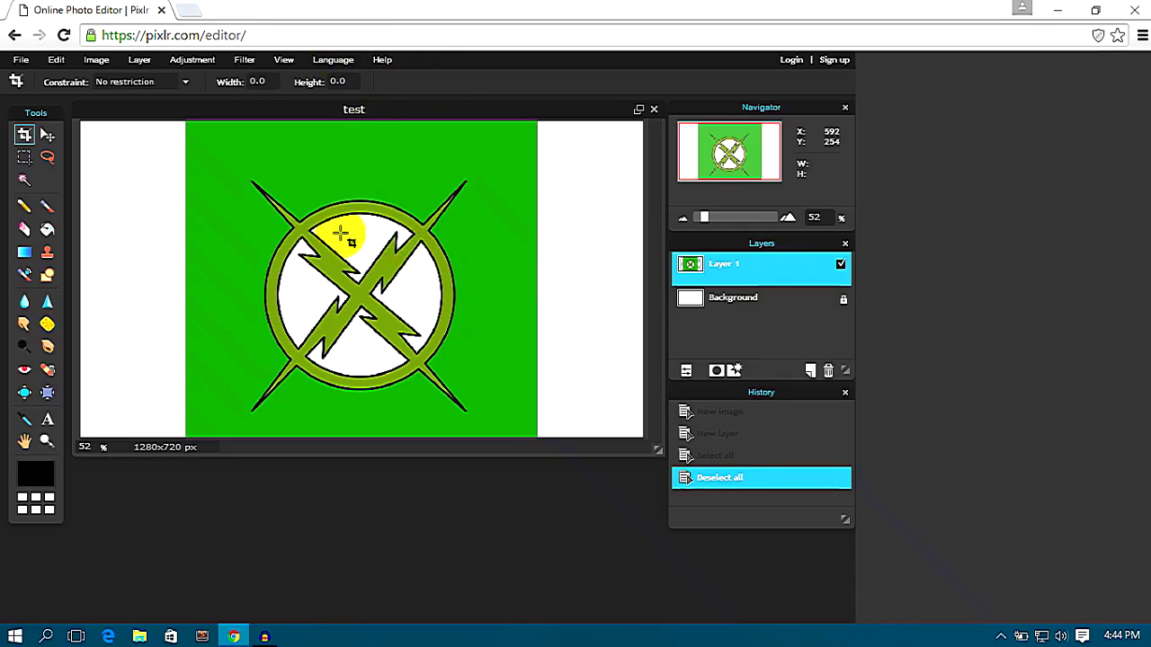